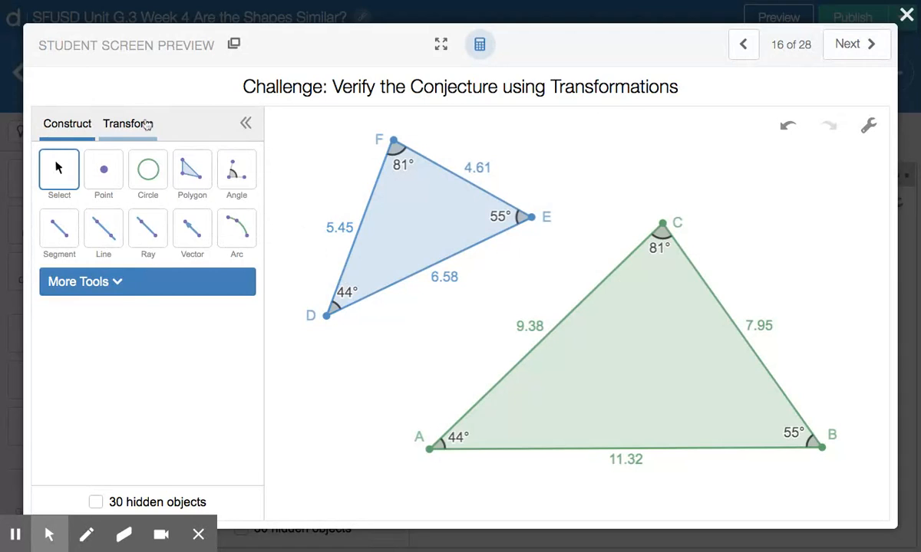
- Define a translation from point D to point A and apply it to the whole triangle DEF
left_click(146, 124)
left_click(158, 165)
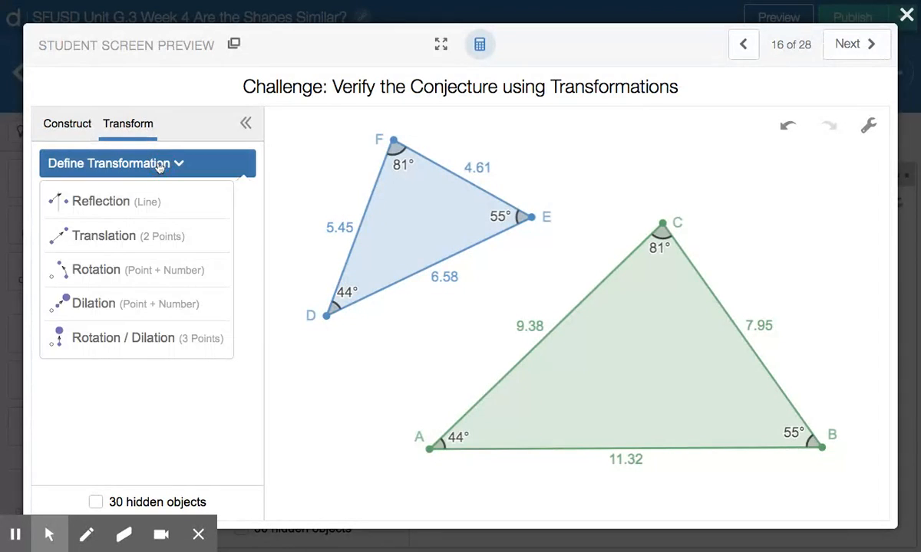
left_click(115, 240)
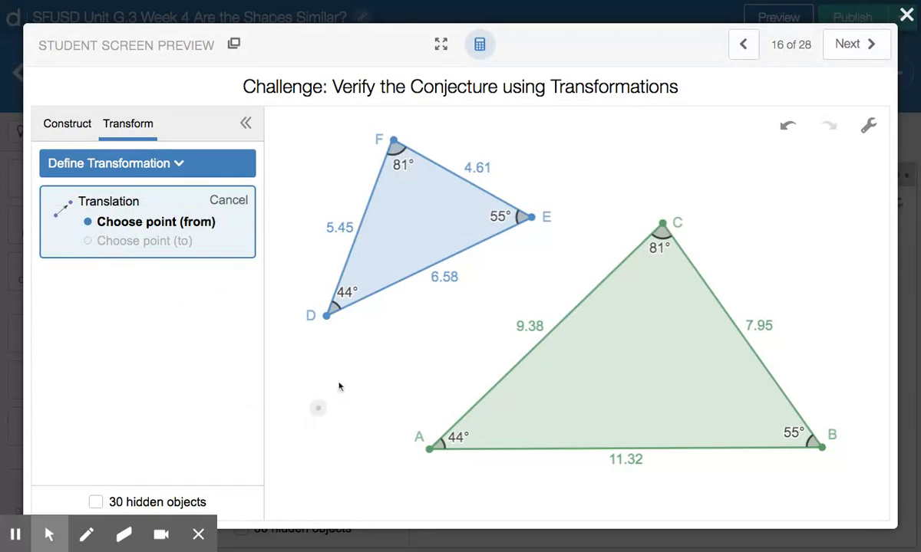
left_click(326, 317)
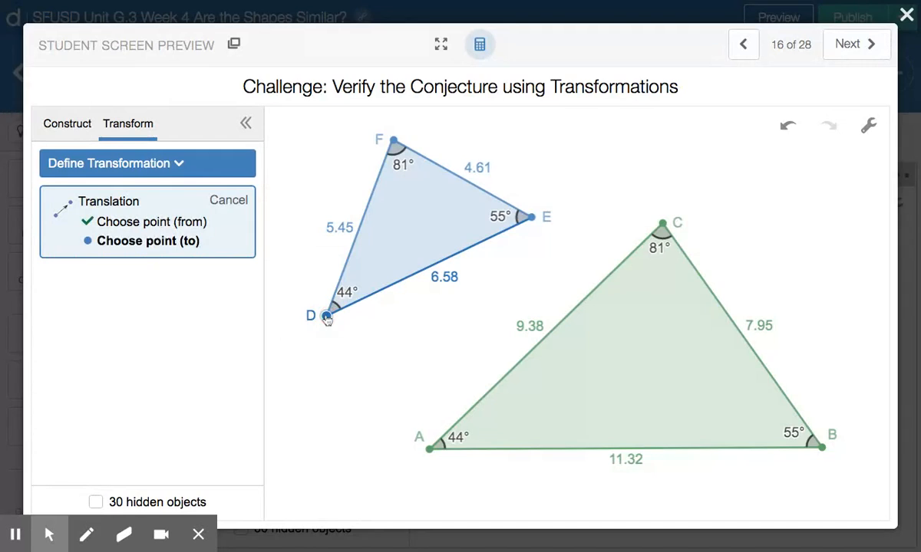
left_click(430, 450)
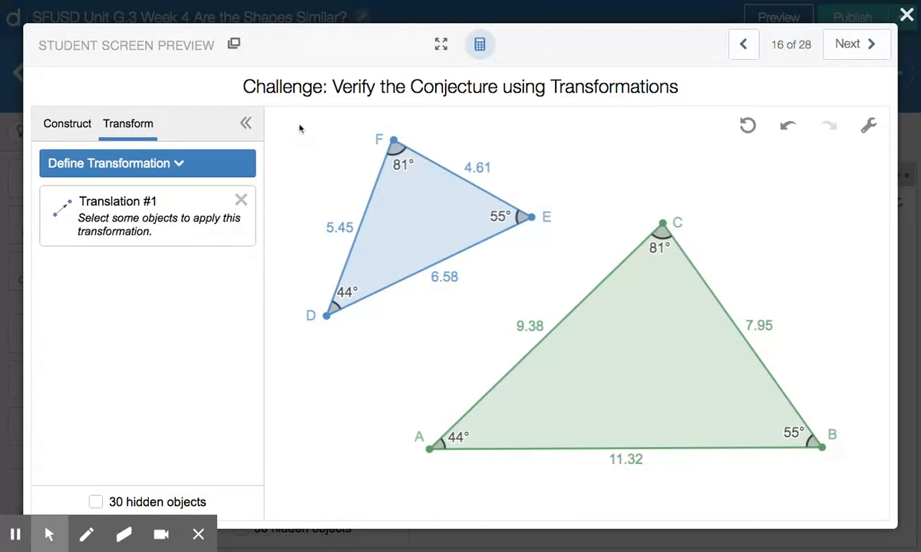
left_click_drag(303, 135, 539, 299)
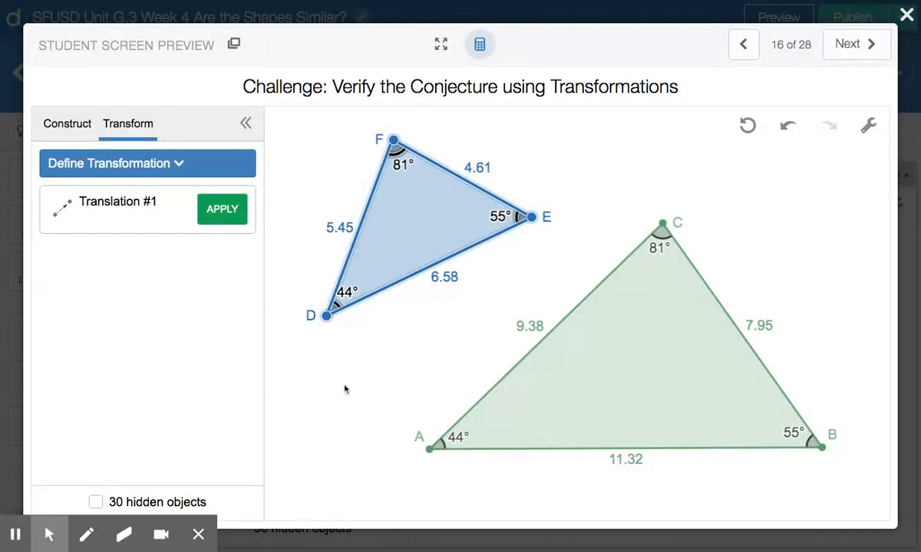
left_click(220, 214)
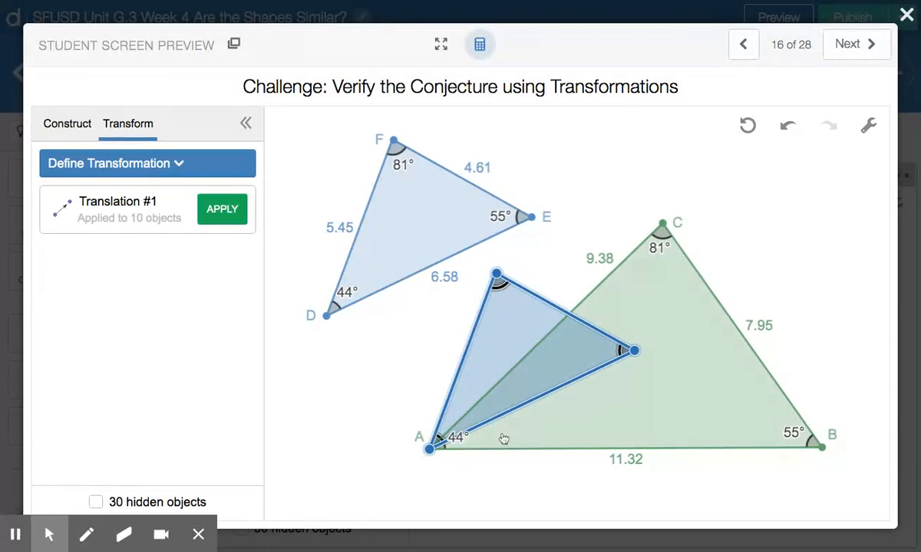
- Measure the angle at A between the translated image of point E and point B
left_click(81, 128)
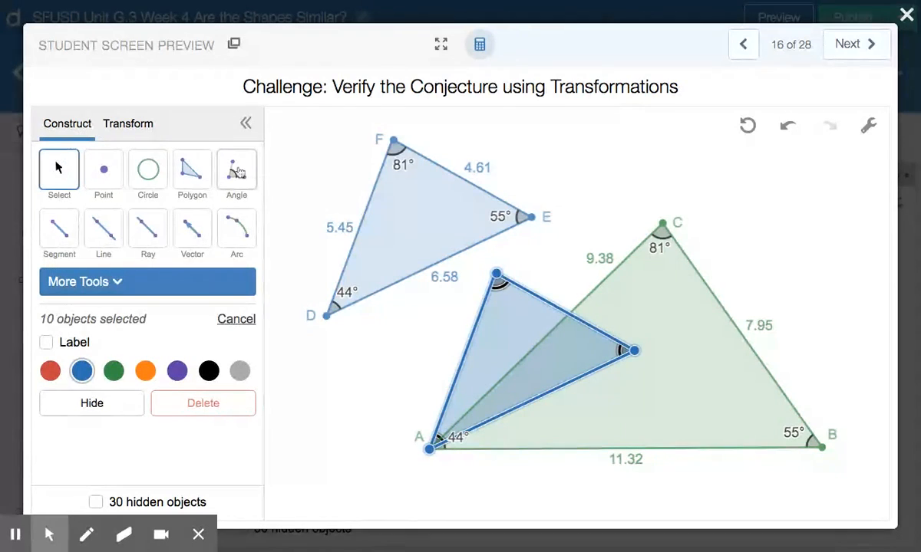
left_click(238, 172)
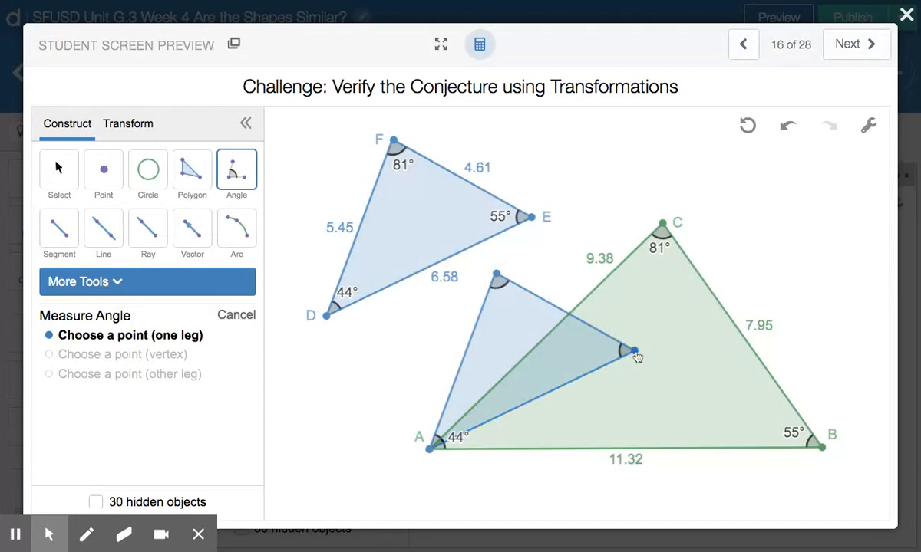
left_click(634, 352)
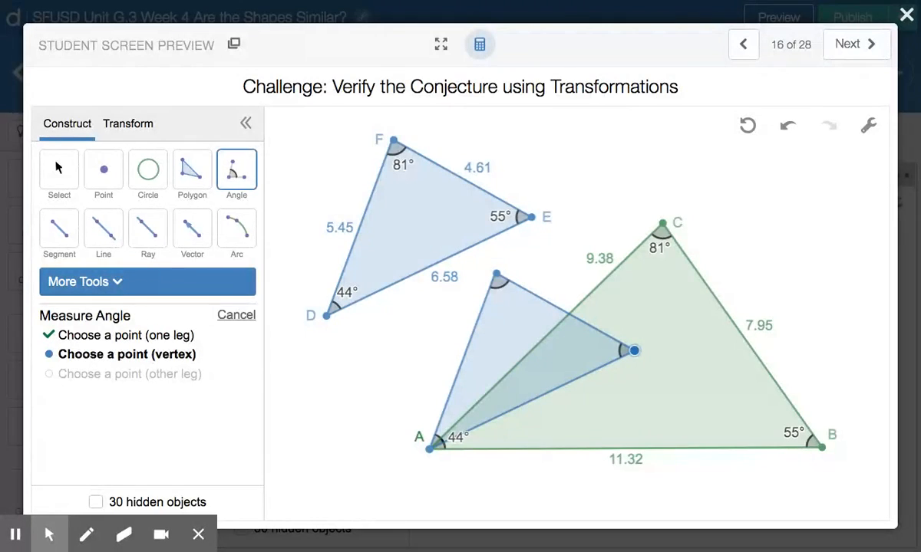
left_click(428, 448)
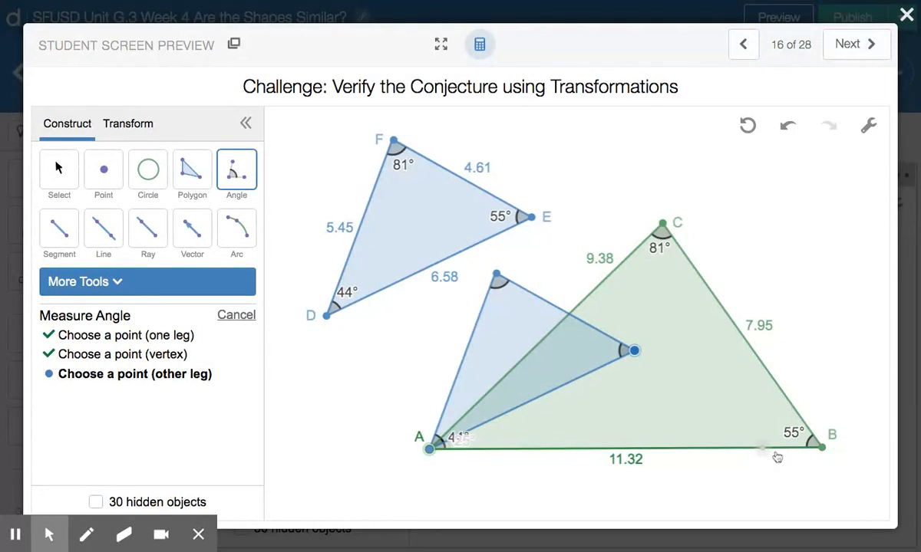
left_click(823, 450)
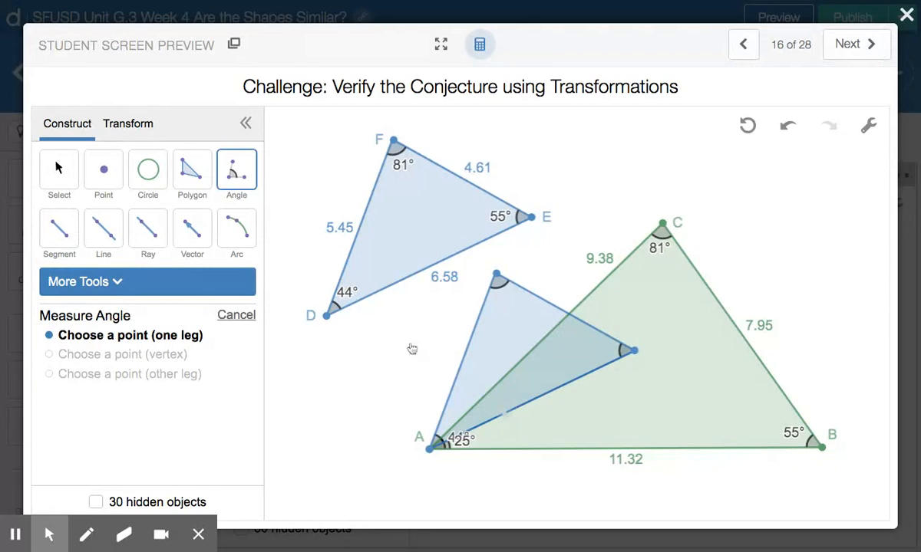
- Define a rotation centred at point A with an angle of -25
left_click(151, 125)
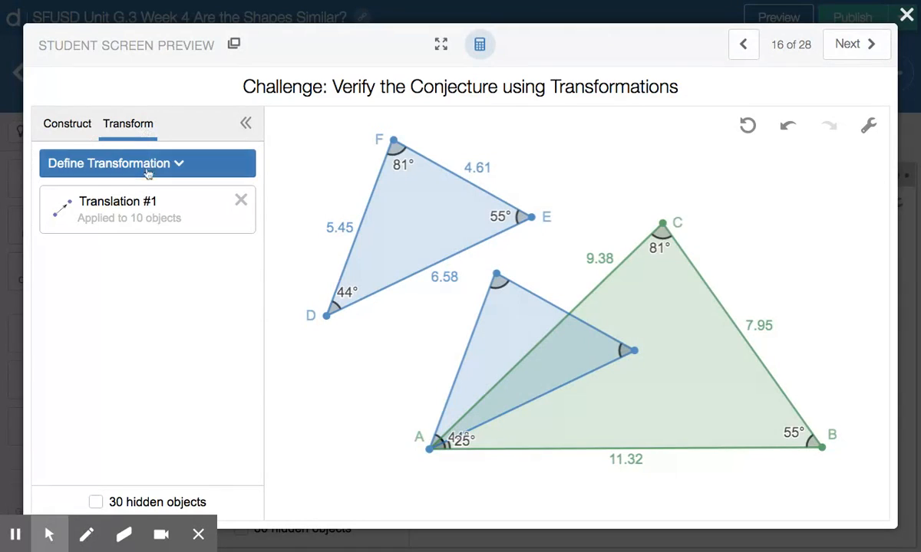
left_click(147, 168)
left_click(127, 270)
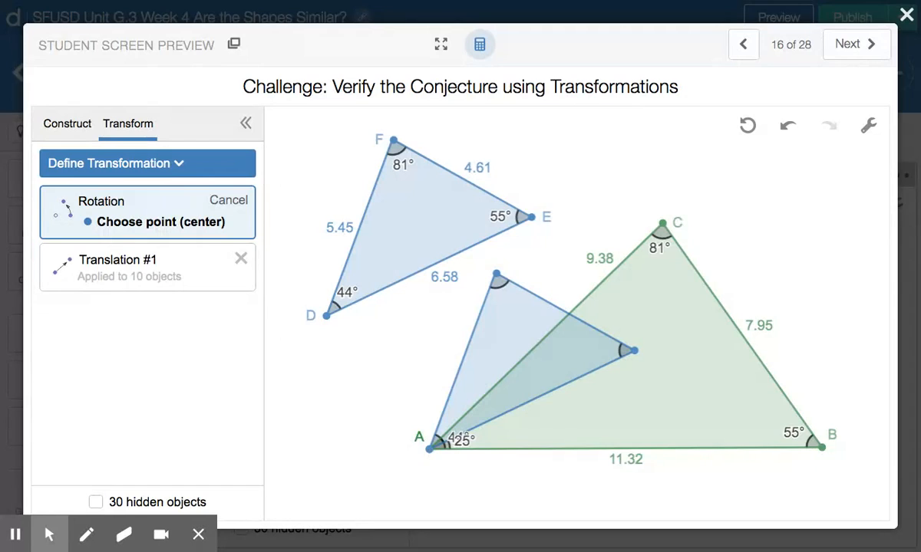
left_click(429, 450)
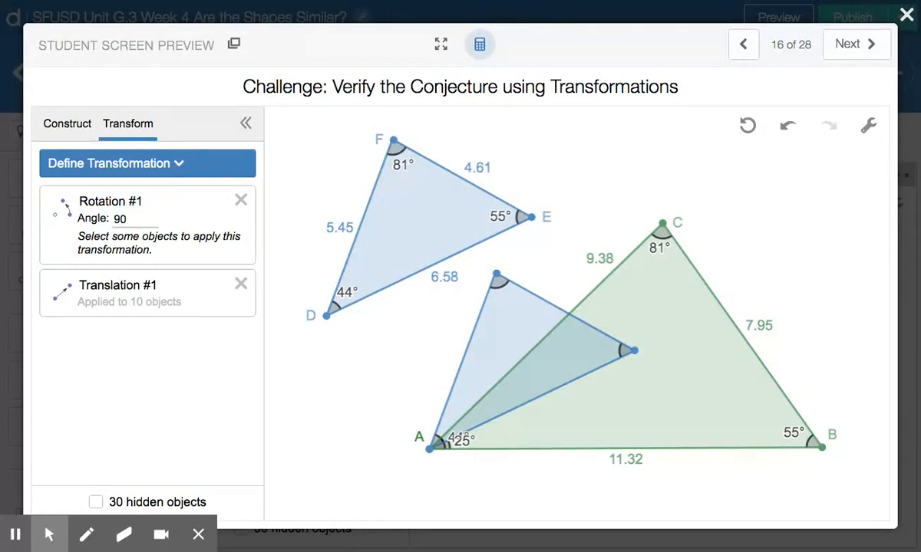
left_click(128, 218)
key("BackSpace")
key("BackSpace")
type("15")
key("BackSpace")
type("25")
left_click(115, 219)
left_click(115, 219)
type("-")
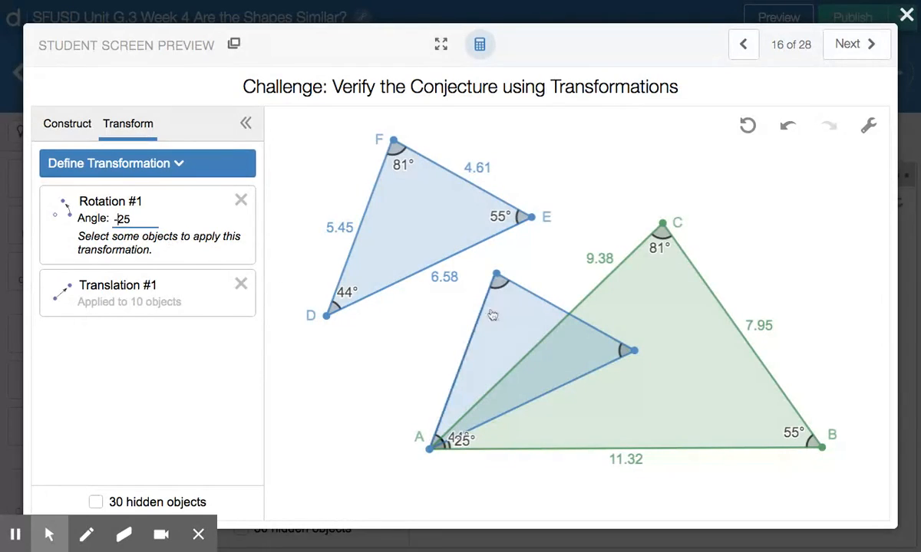
- Apply the -25° rotation to the translated triangle, including its sides, interior and vertices, and clear the selection
left_click(497, 278)
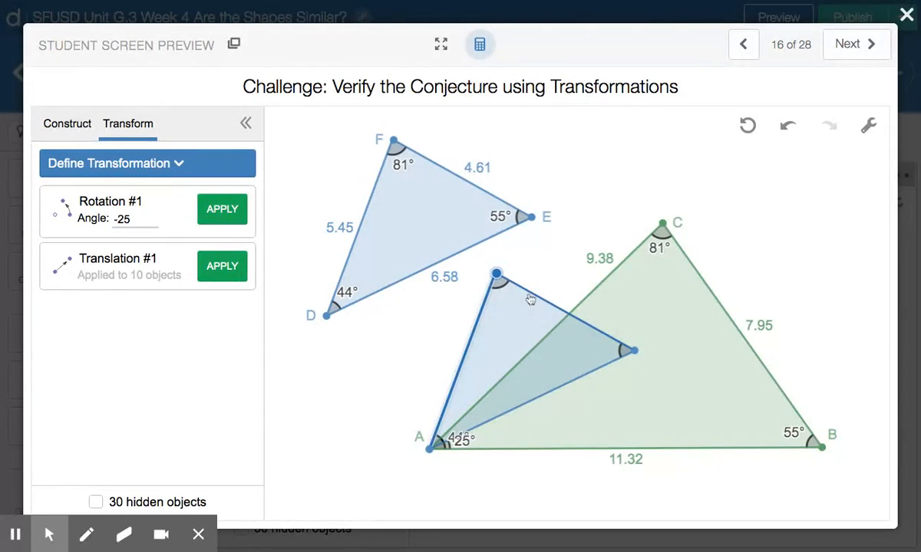
left_click(529, 297)
left_click(511, 321)
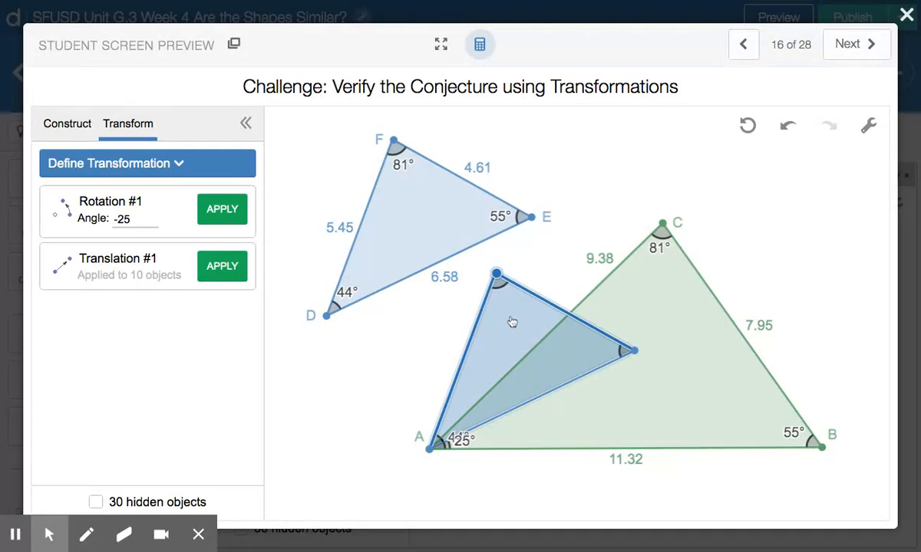
left_click(634, 356)
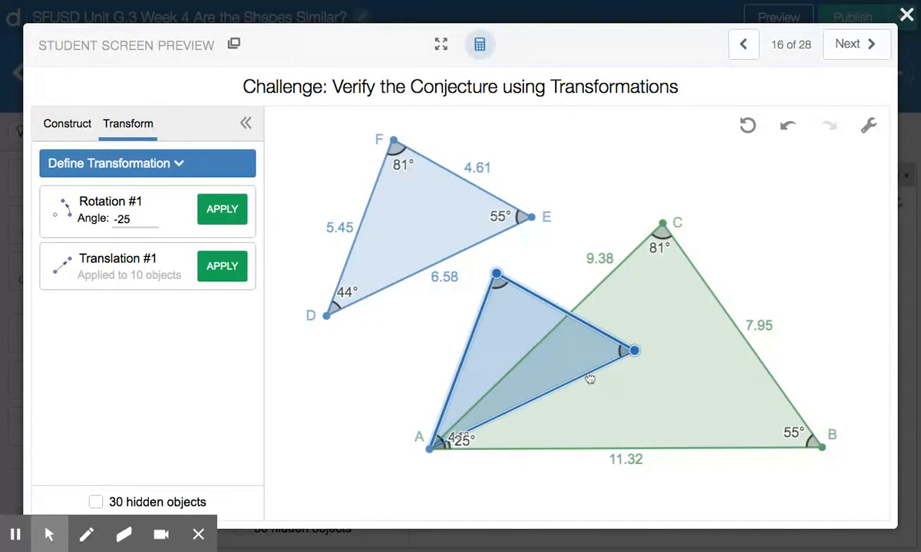
left_click(590, 376)
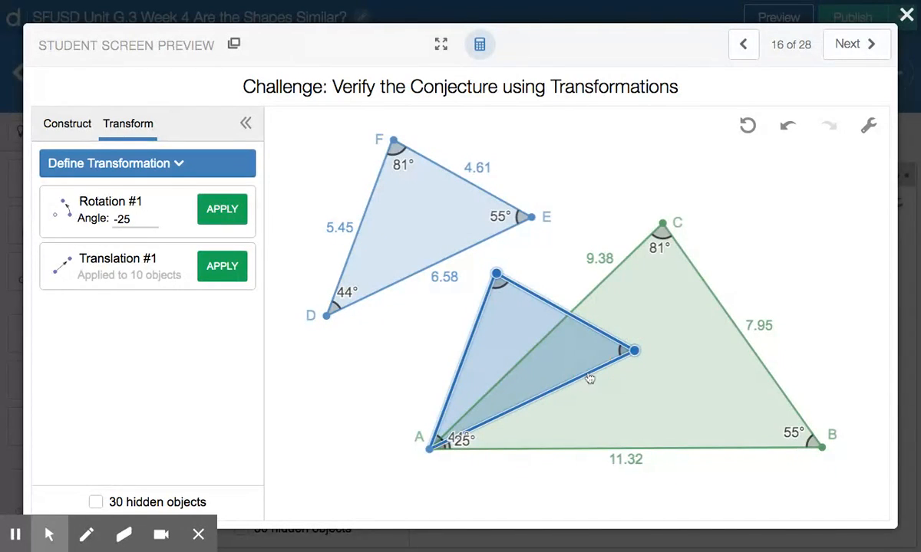
left_click(430, 451)
left_click(220, 210)
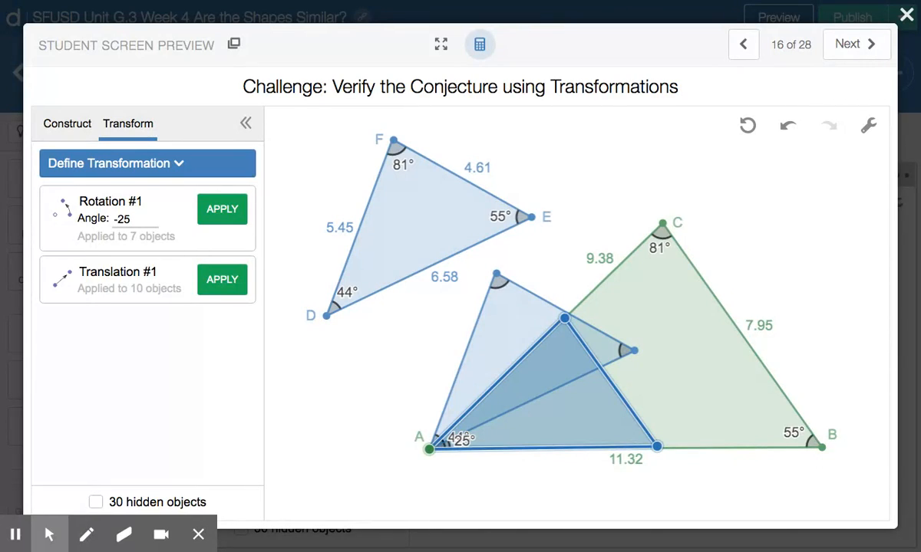
key("Escape")
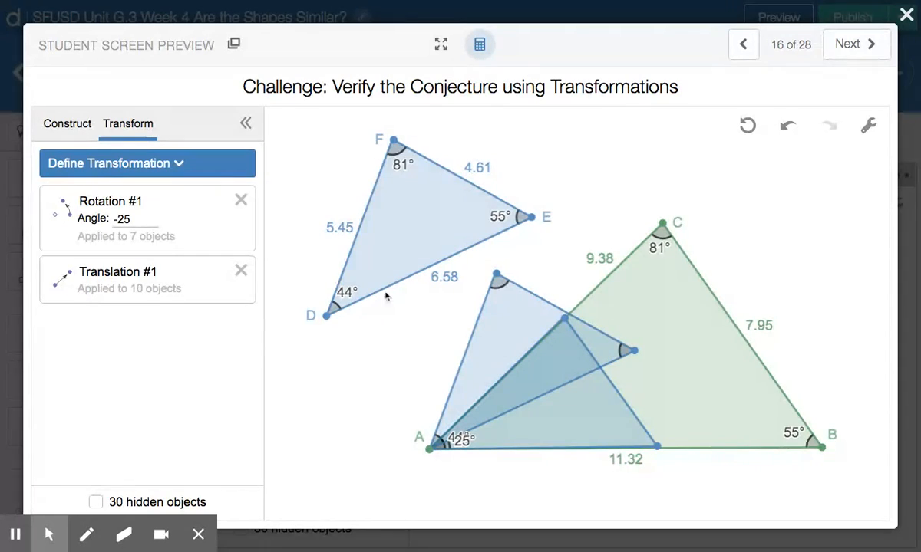
- Calculate the ratio of side AB to side DE as 11.32/6.58 in the scientific calculator, replacing the old expression, and close the calculator
left_click(481, 46)
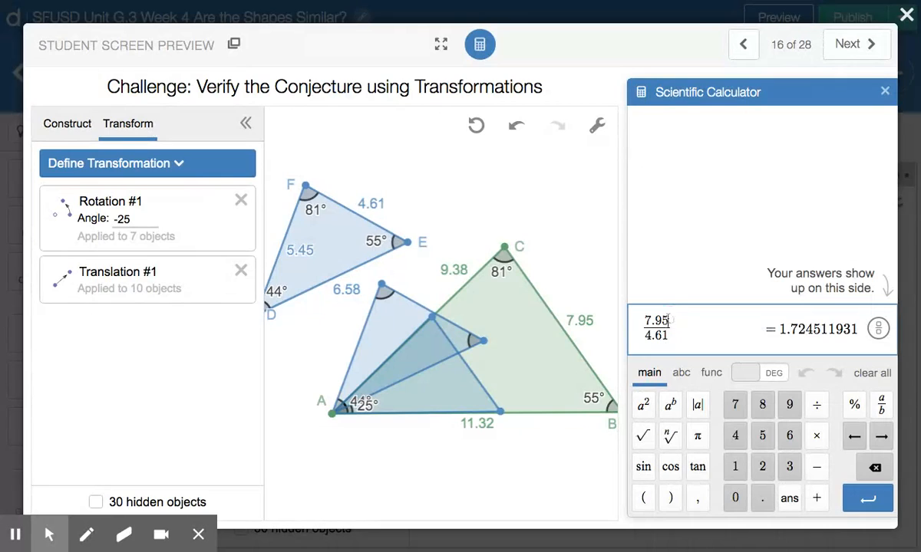
key("BackSpace")
key("BackSpace")
key("BackSpace")
key("BackSpace")
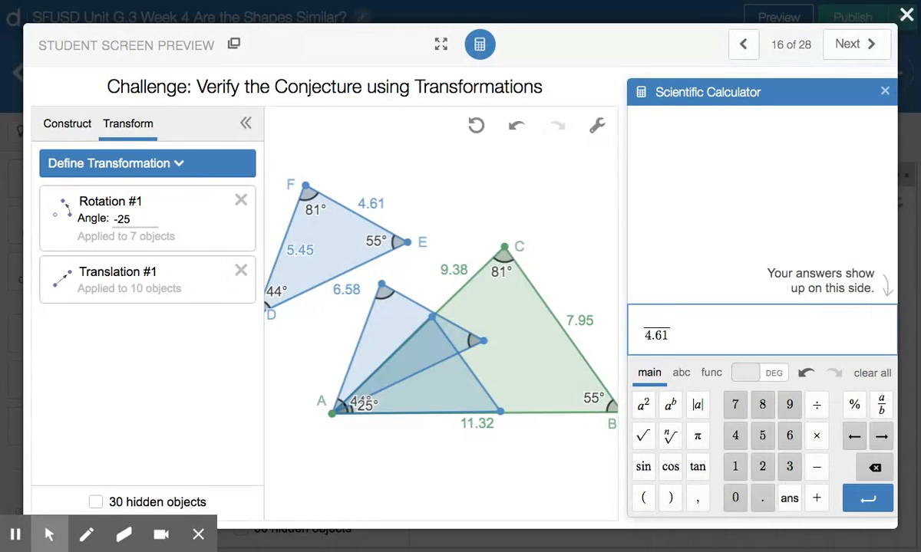
double_click(658, 335)
key("BackSpace")
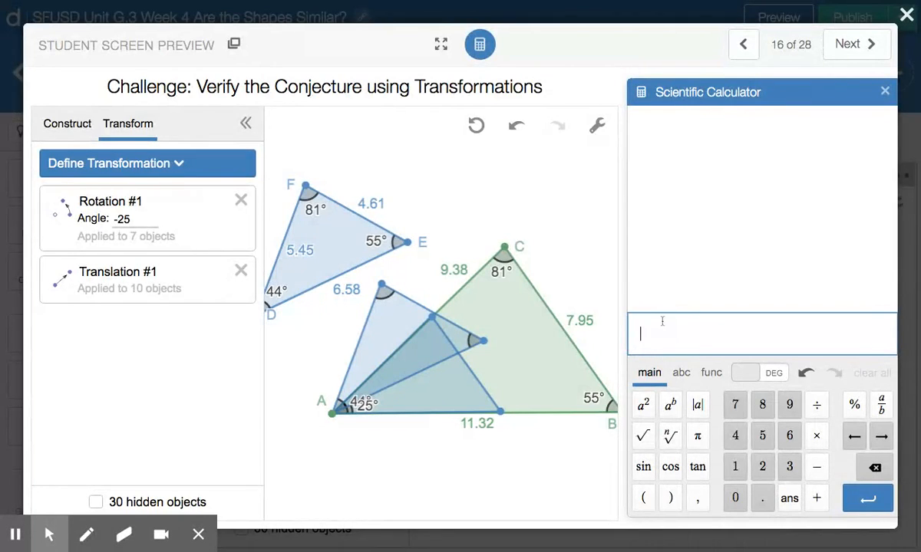
type("11.32")
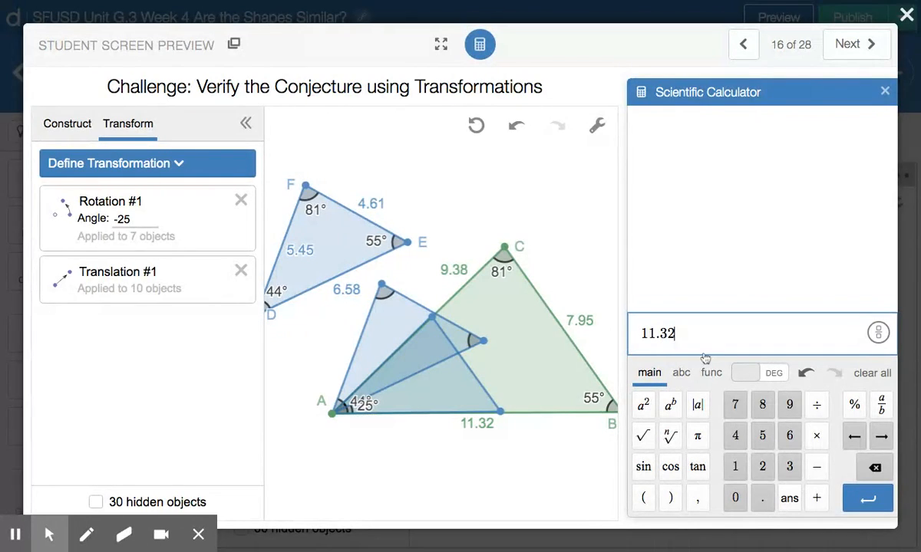
key("Return")
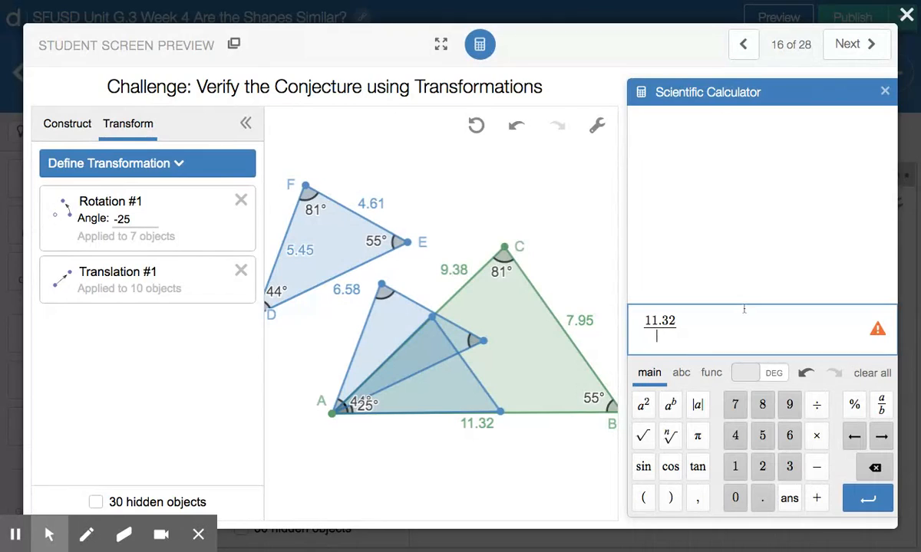
type("6.58")
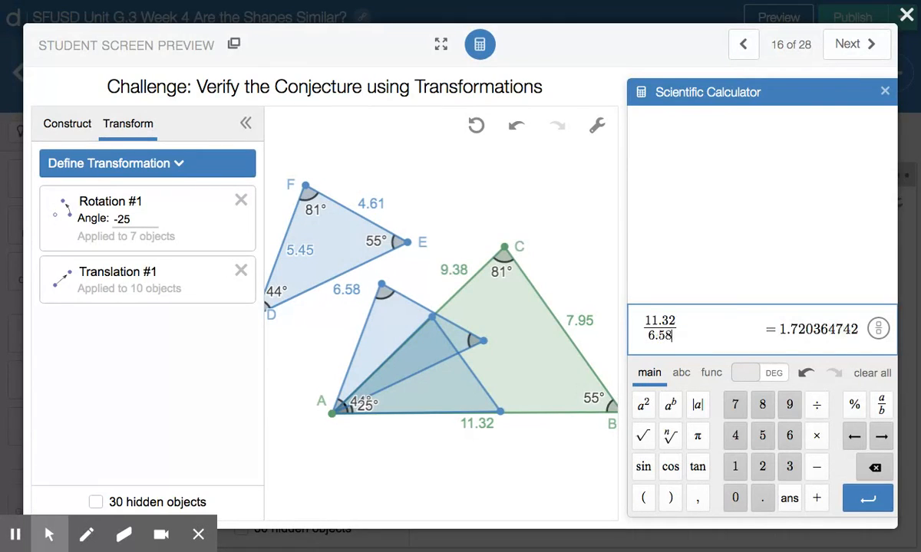
left_click(725, 328)
left_click(884, 92)
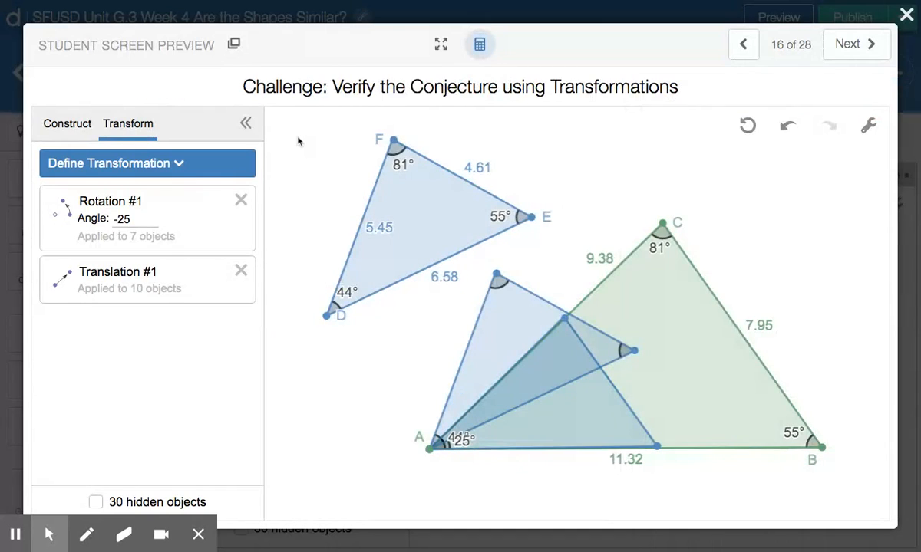
- Define a dilation centred at point A with a scale factor of 1.72
left_click(137, 165)
left_click(107, 304)
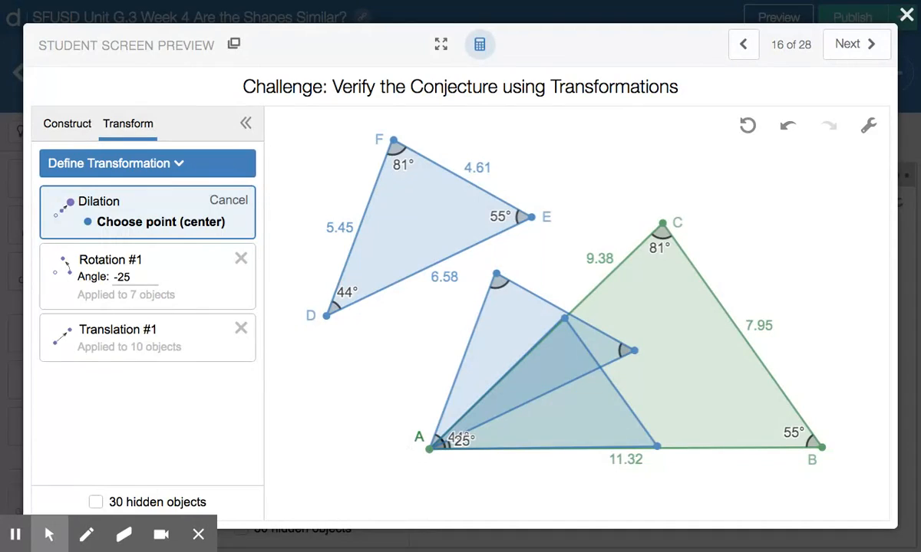
left_click(429, 450)
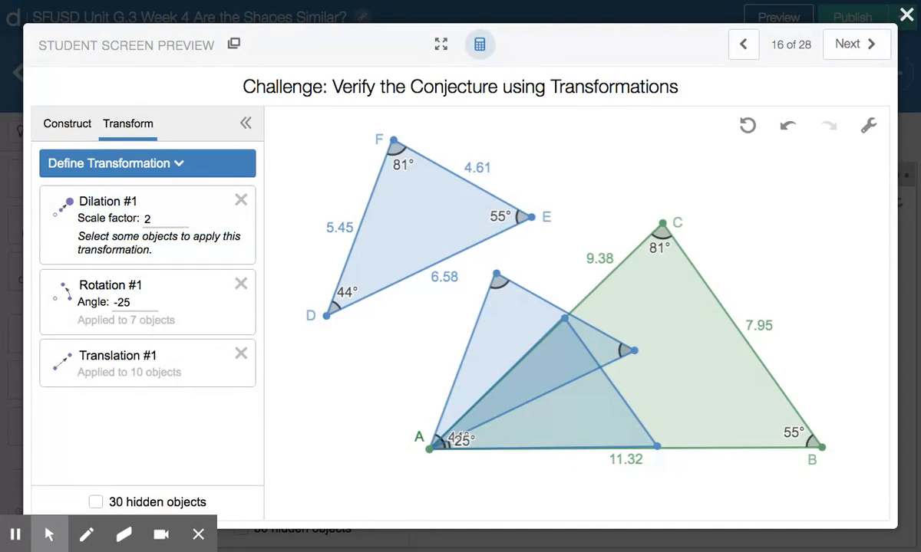
left_click(158, 220)
key("BackSpace")
type("1.72")
- Apply the 1.72 dilation to the rotated triangle with its sides and vertices
left_click(591, 424)
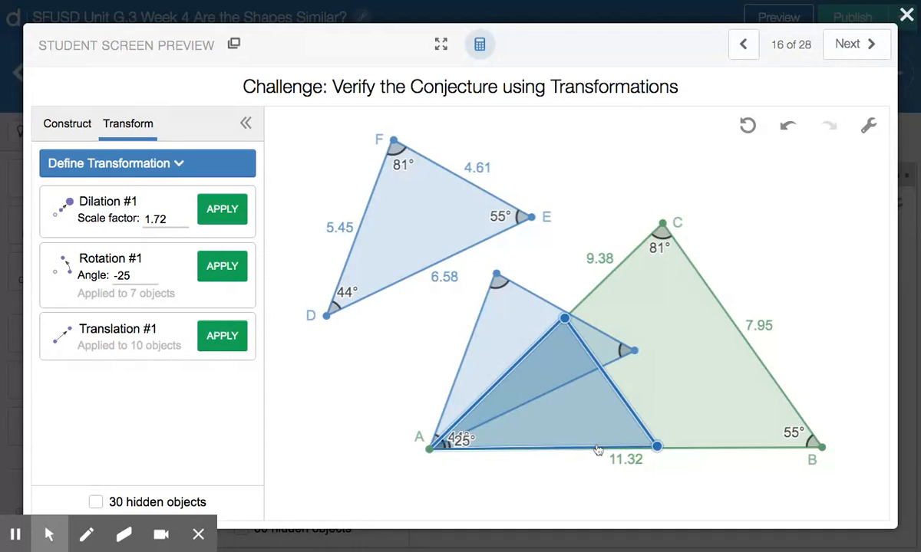
left_click(429, 452)
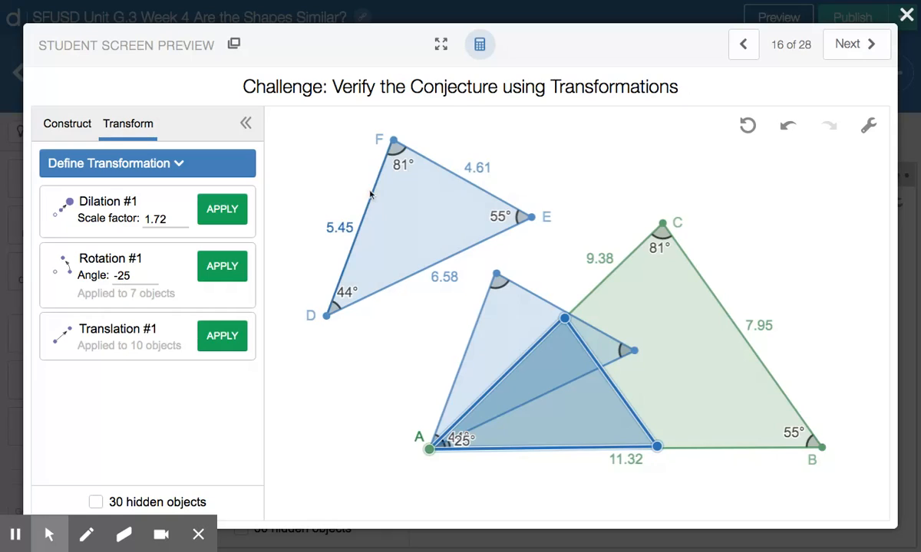
left_click(222, 216)
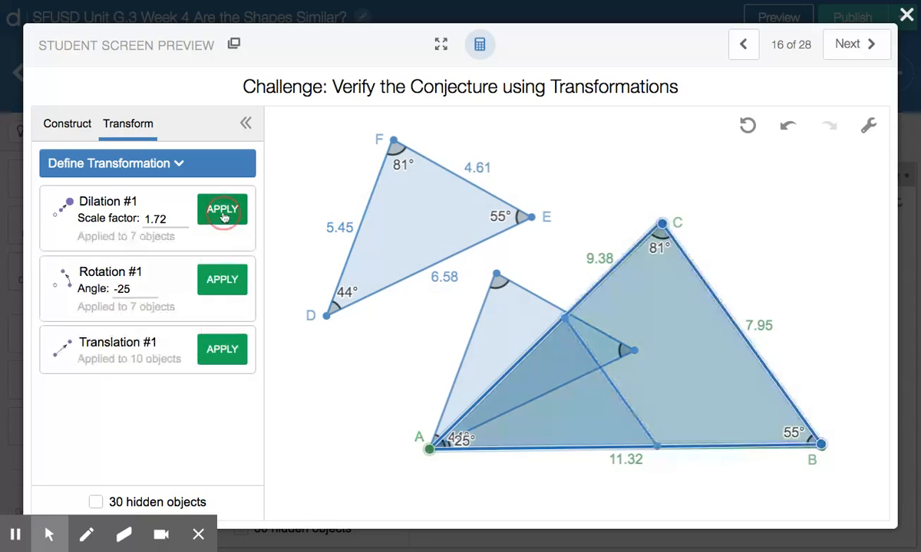